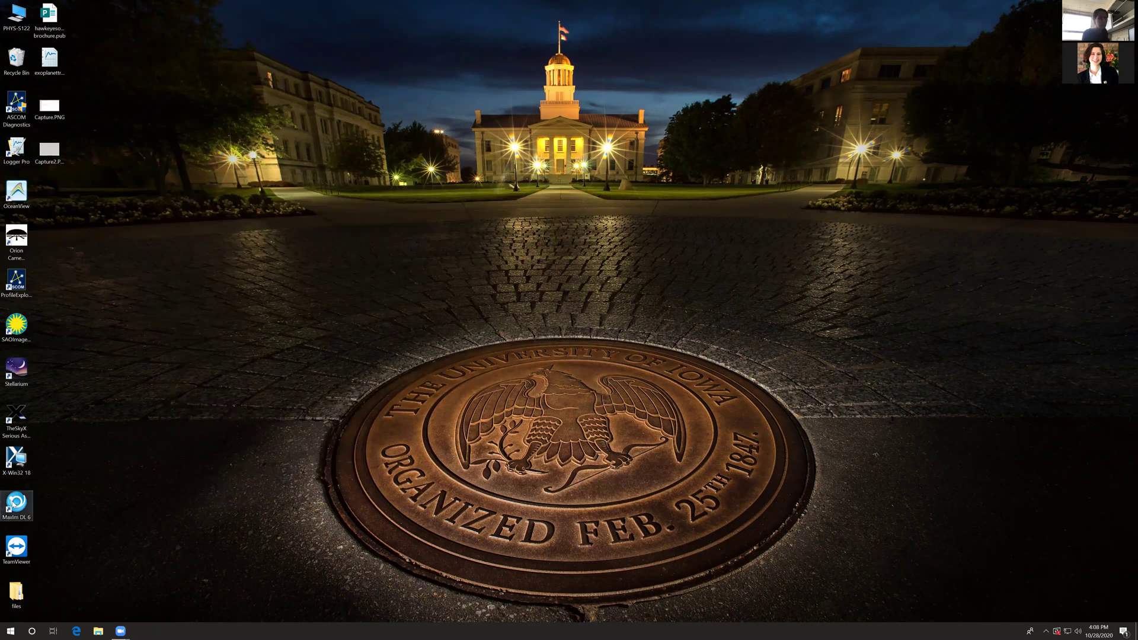
# Launch MaxIm DL 6 and browse to the labimage > Exoplanets > XO-1 folder.
pyautogui.doubleClick(13, 504)
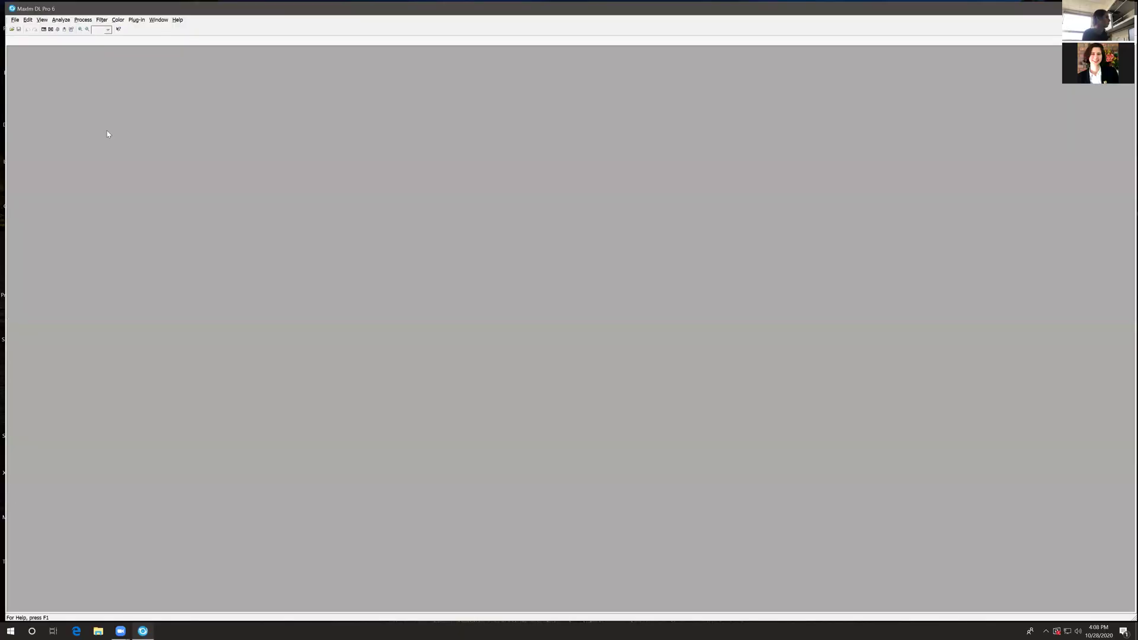
pyautogui.click(15, 20)
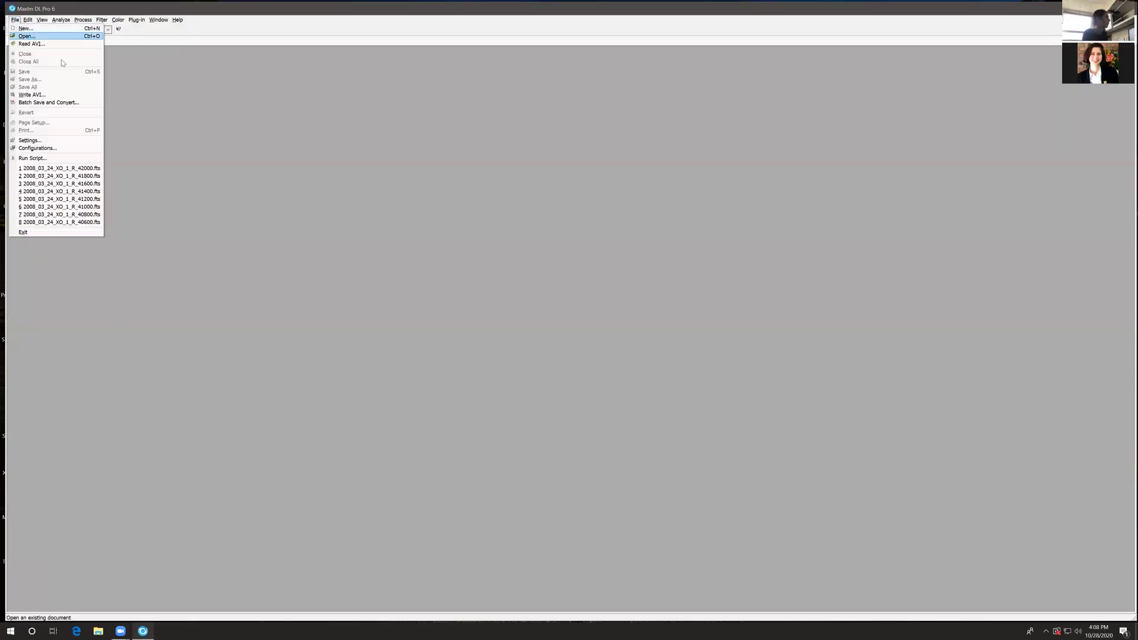
pyautogui.click(26, 35)
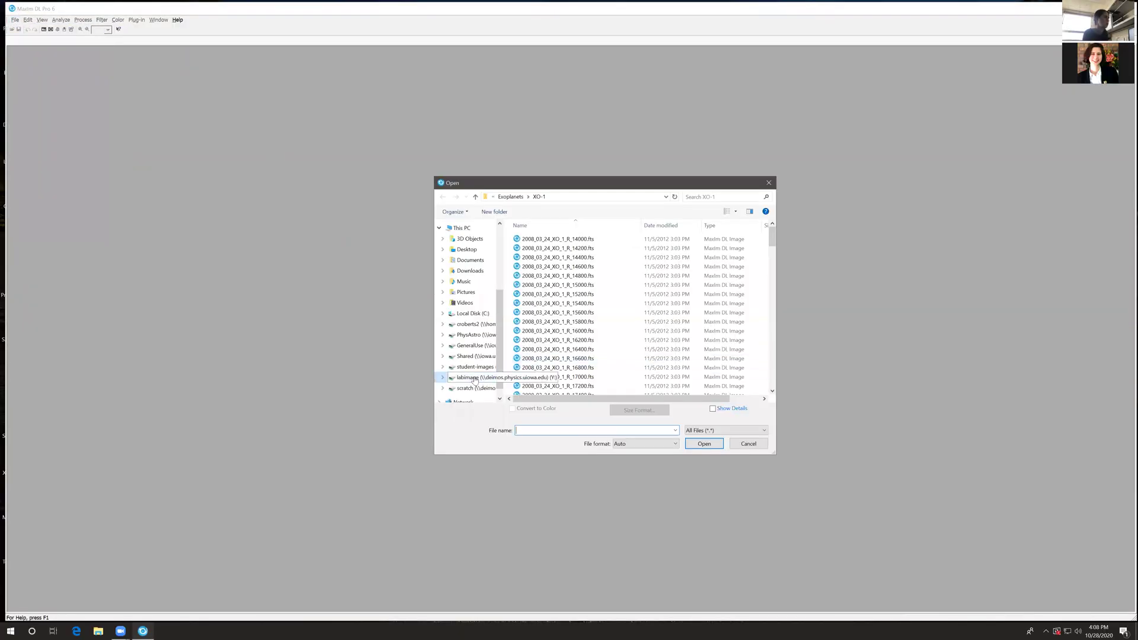
pyautogui.click(475, 379)
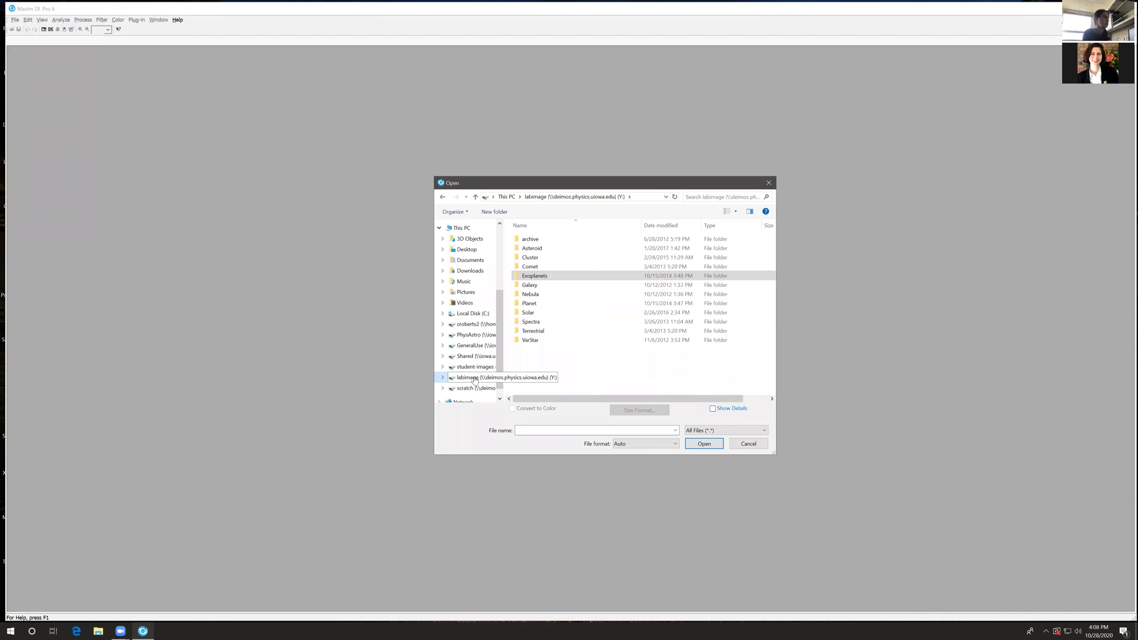
pyautogui.doubleClick(534, 276)
pyautogui.click(532, 250)
pyautogui.doubleClick(534, 250)
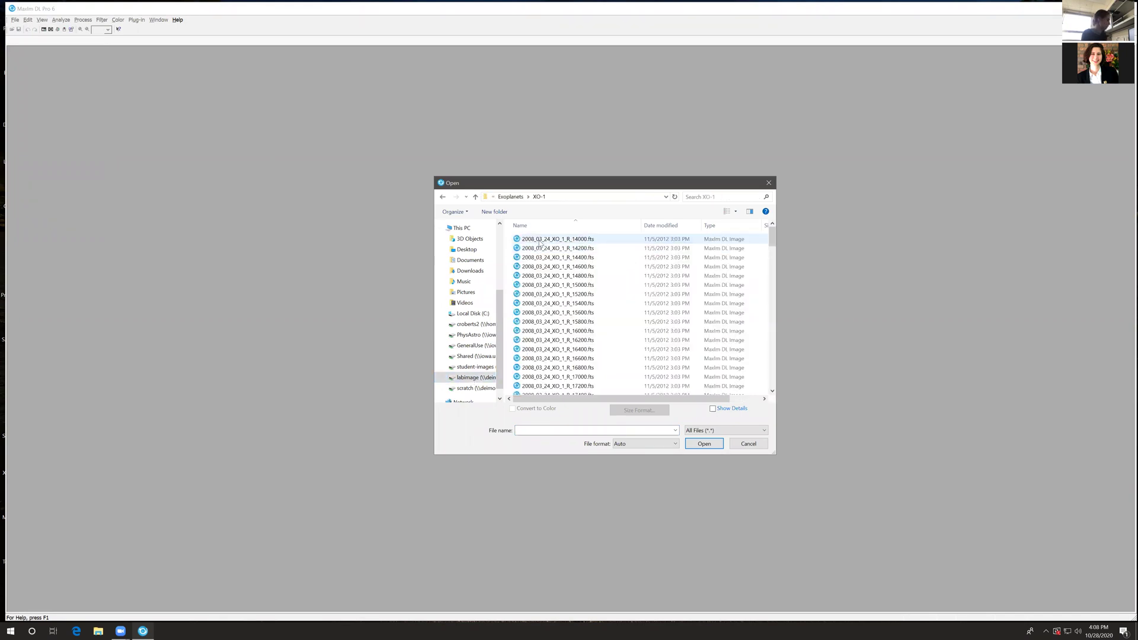
# Select and open all XO-1 .fts images from 14000 through 42200.
pyautogui.click(708, 239)
pyautogui.moveTo(771, 237); pyautogui.dragTo(770, 376)
pyautogui.keyDown('shift'); pyautogui.click(652, 390); pyautogui.keyUp('shift')
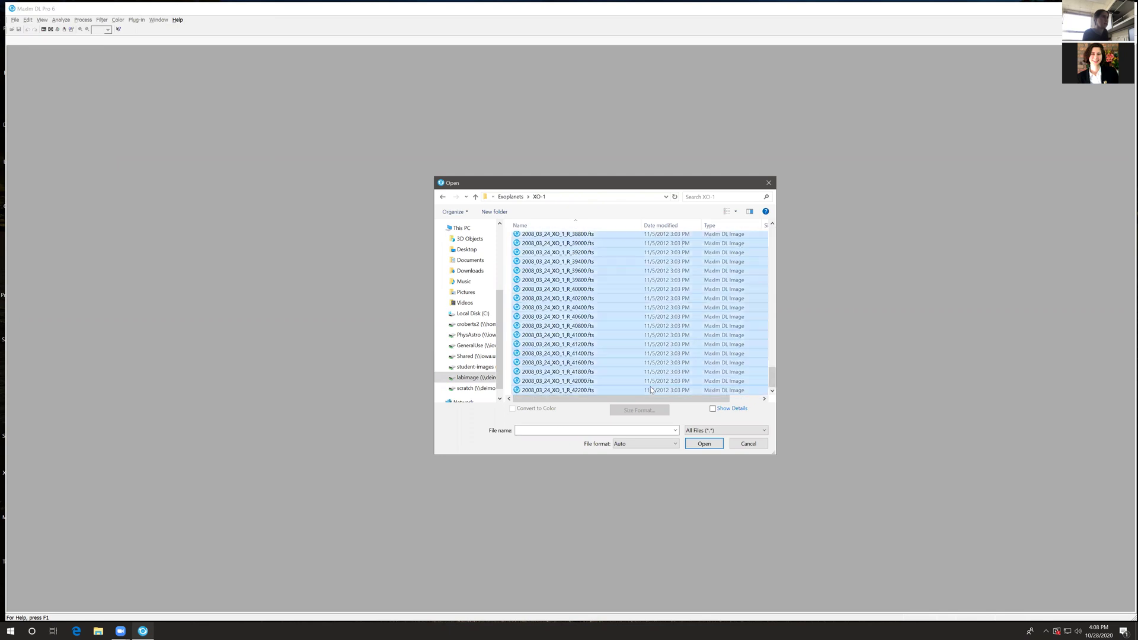
pyautogui.click(704, 443)
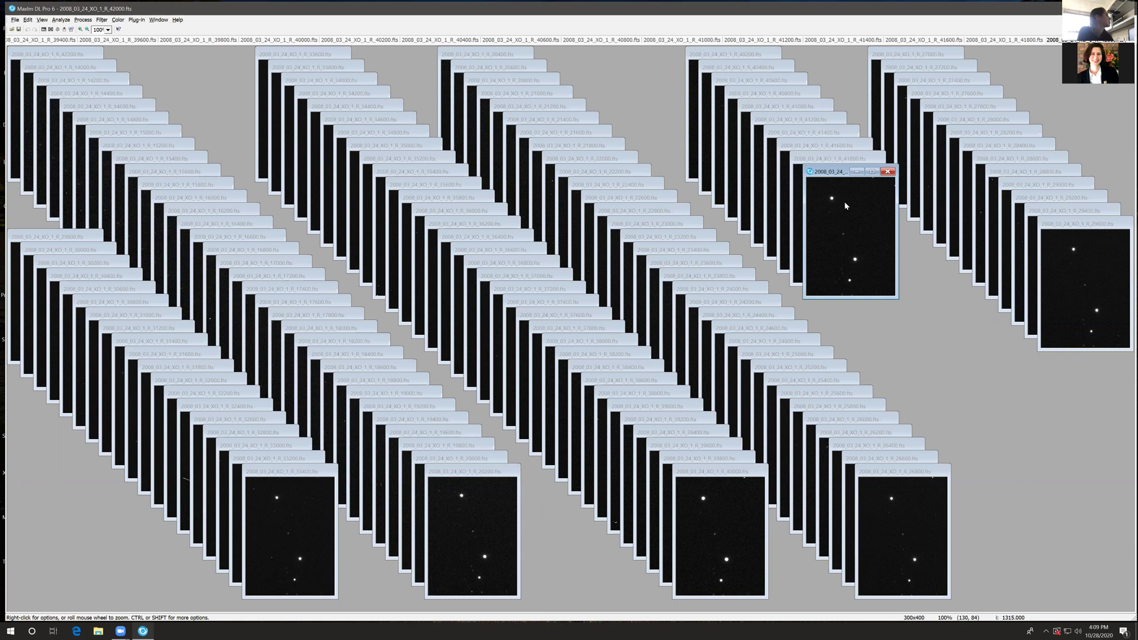
# Start Analyze > Photometry and add all XO-1 .fts files, 14000 through 42200.
pyautogui.click(61, 20)
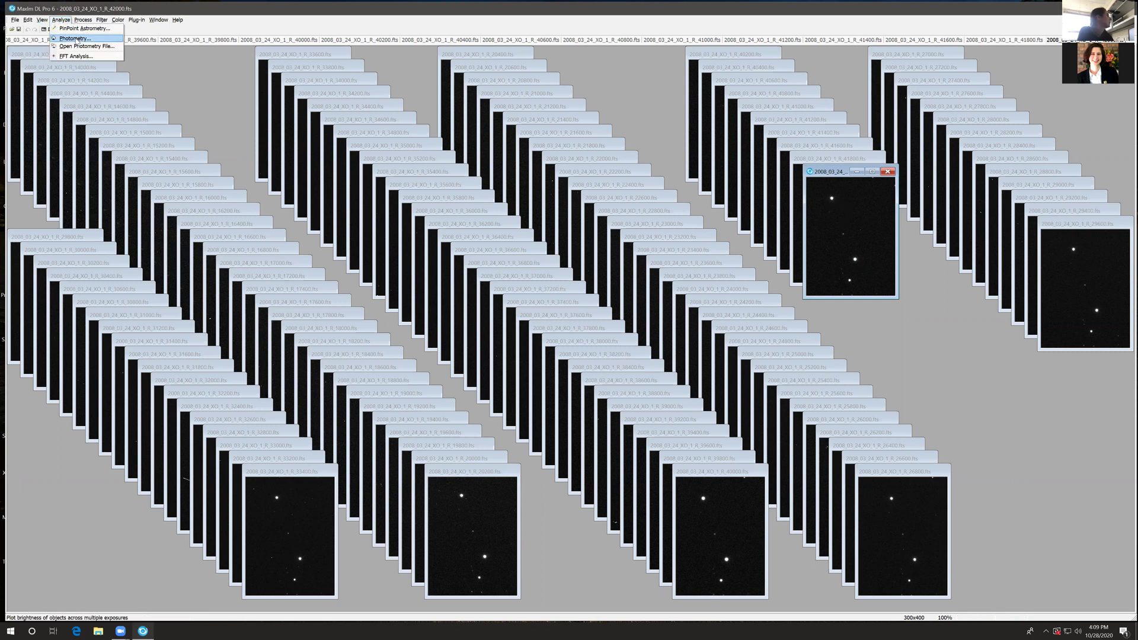
pyautogui.click(76, 38)
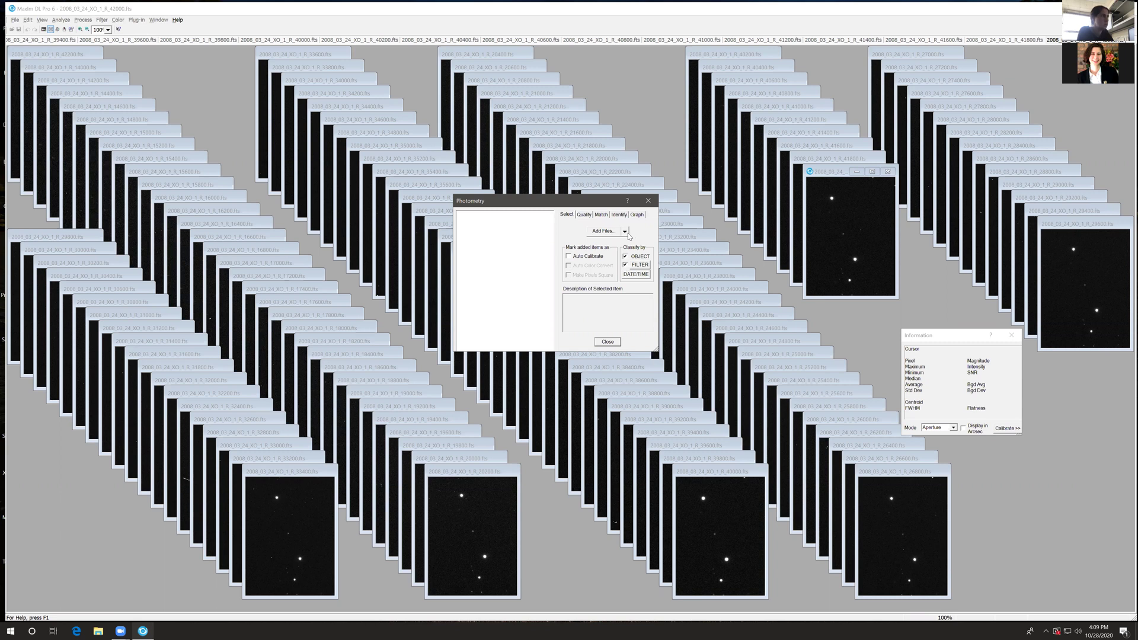
pyautogui.click(598, 232)
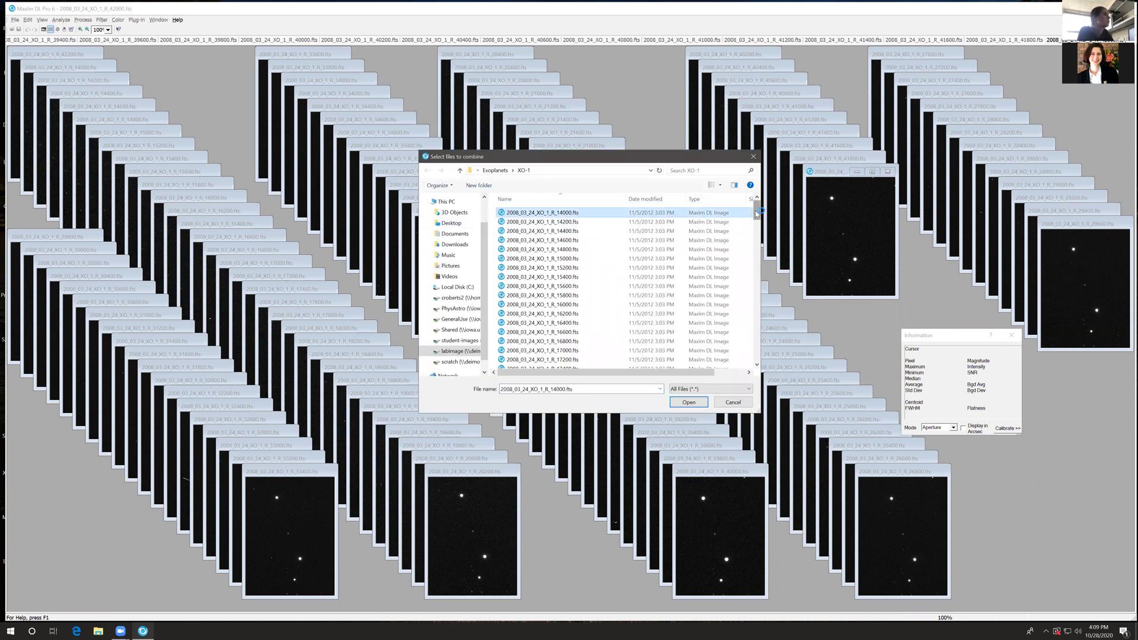
pyautogui.scroll(-20, 731, 285)
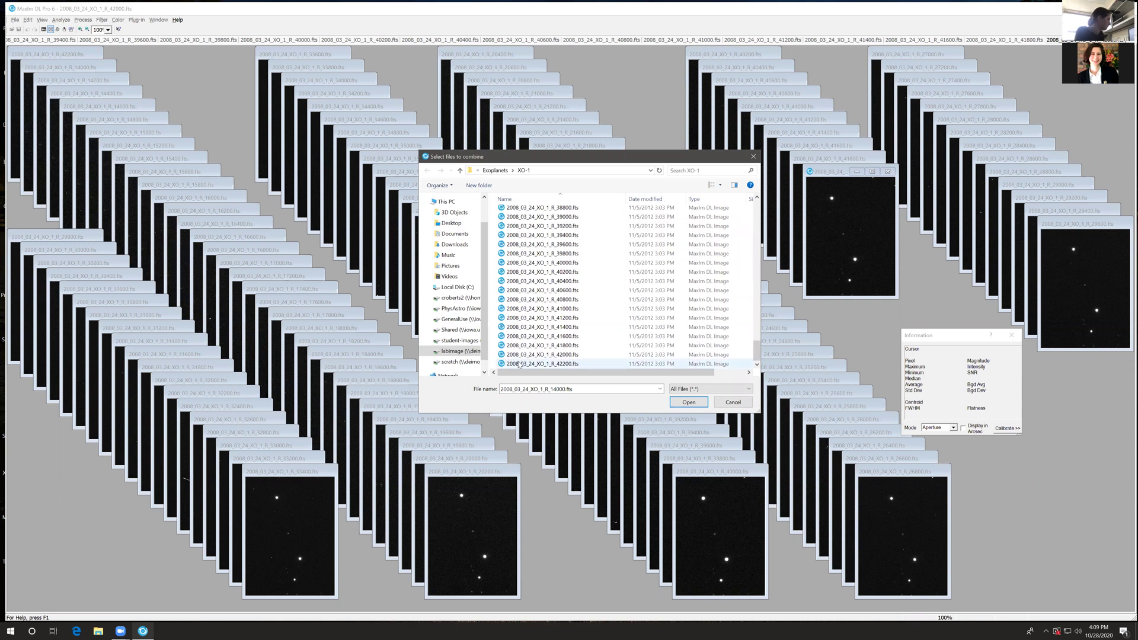
pyautogui.keyDown('shift'); pyautogui.click(519, 364); pyautogui.keyUp('shift')
pyautogui.click(688, 403)
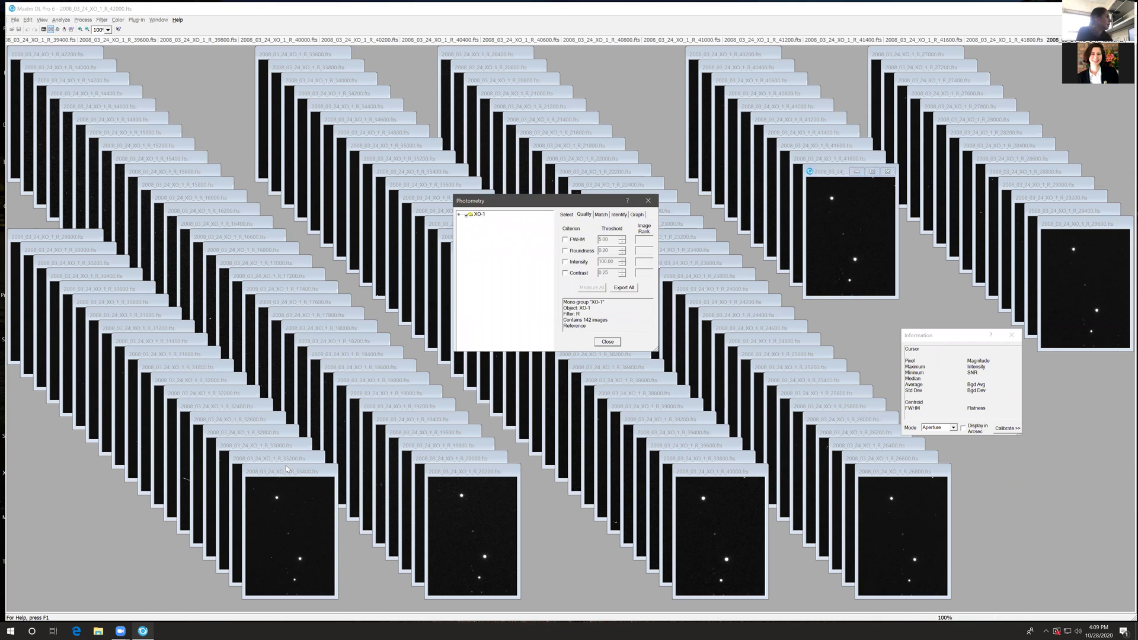
# Bring the 32400 image forward and keep Match mode on Auto - star matching.
pyautogui.click(187, 488)
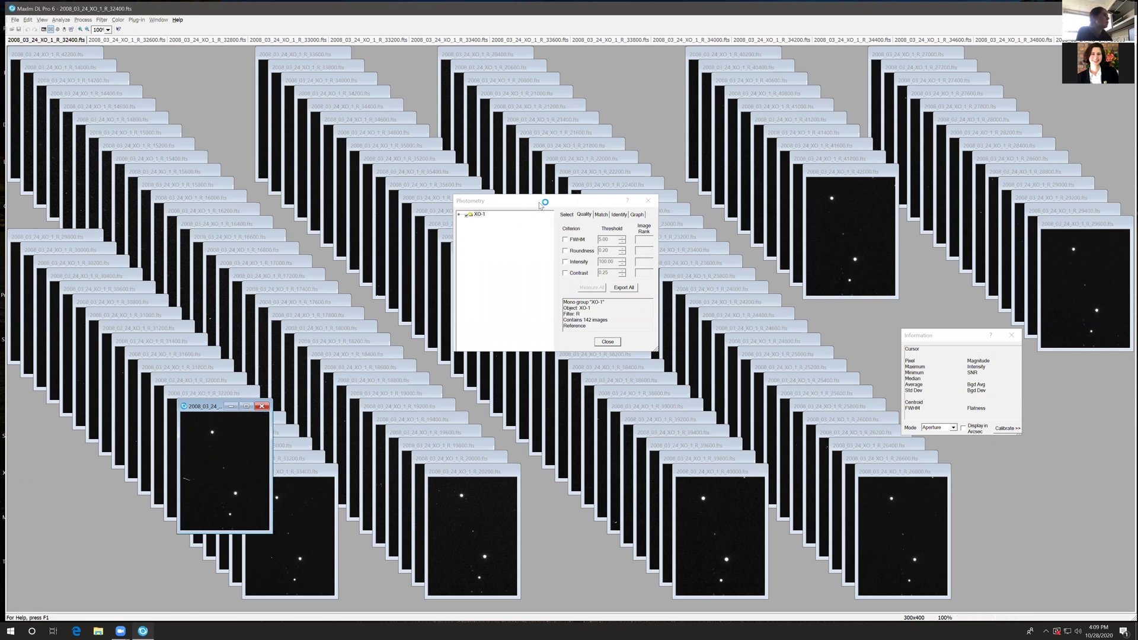
pyautogui.click(600, 216)
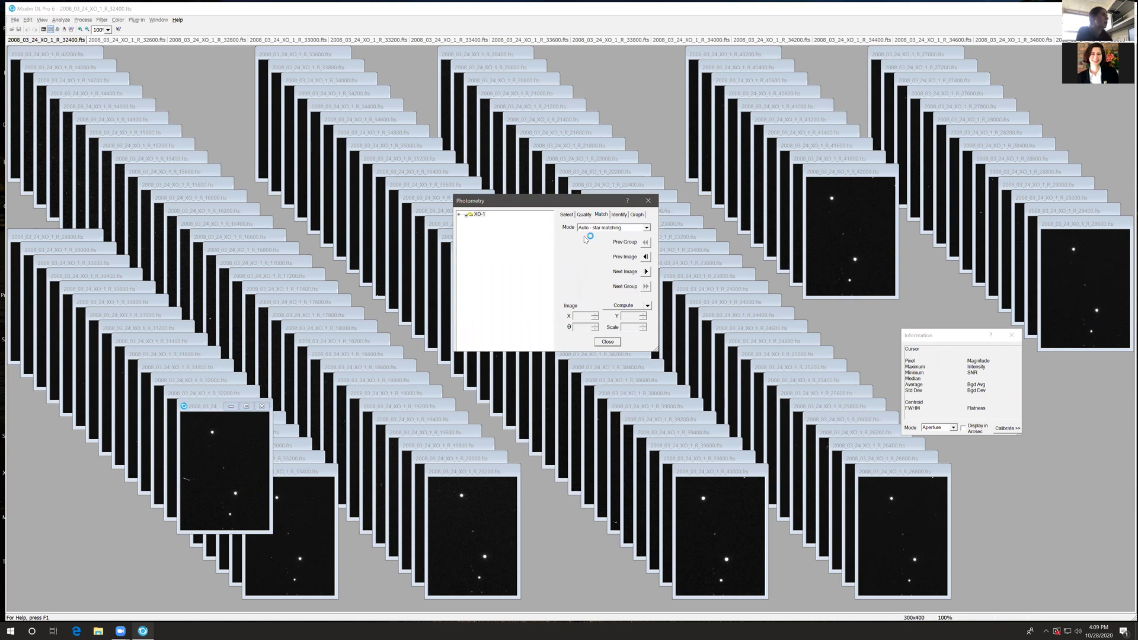
pyautogui.click(646, 227)
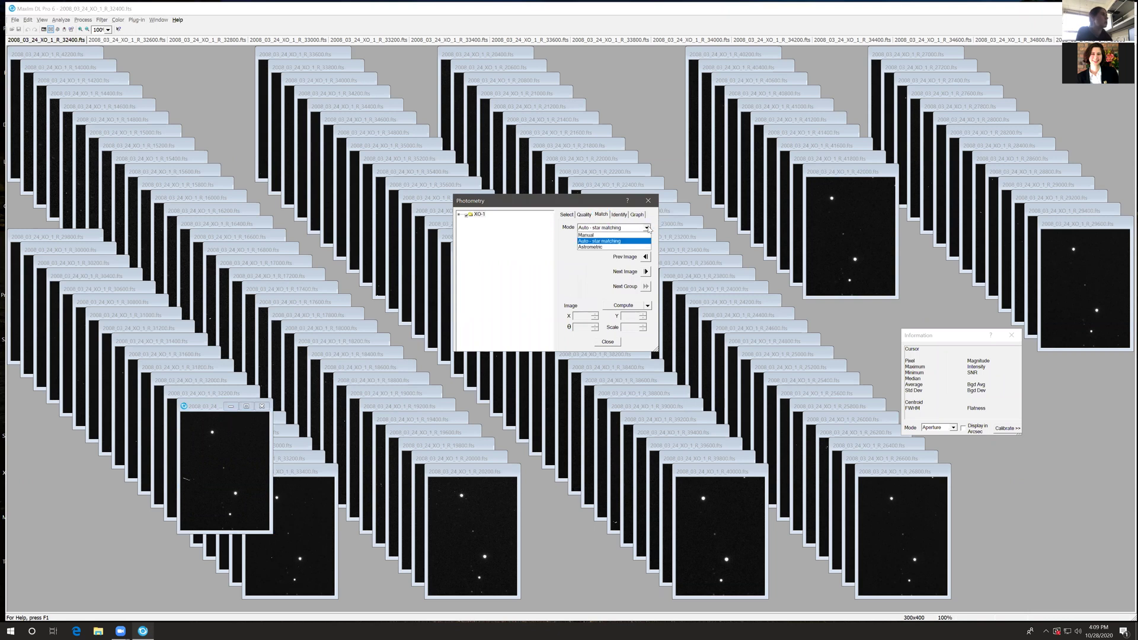
pyautogui.click(612, 237)
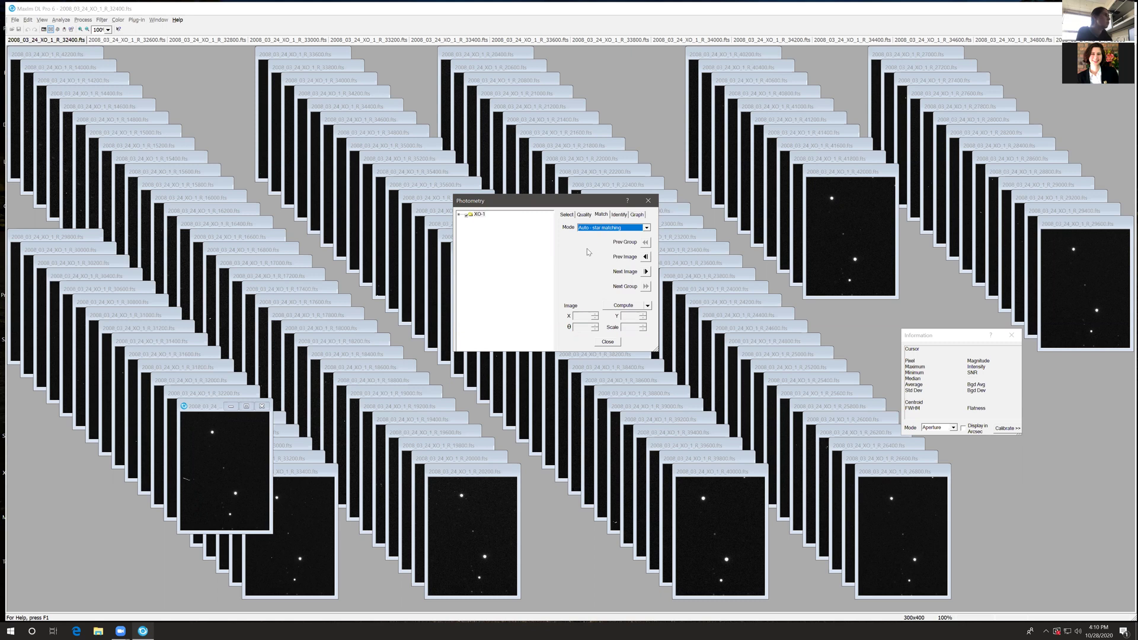
pyautogui.click(618, 214)
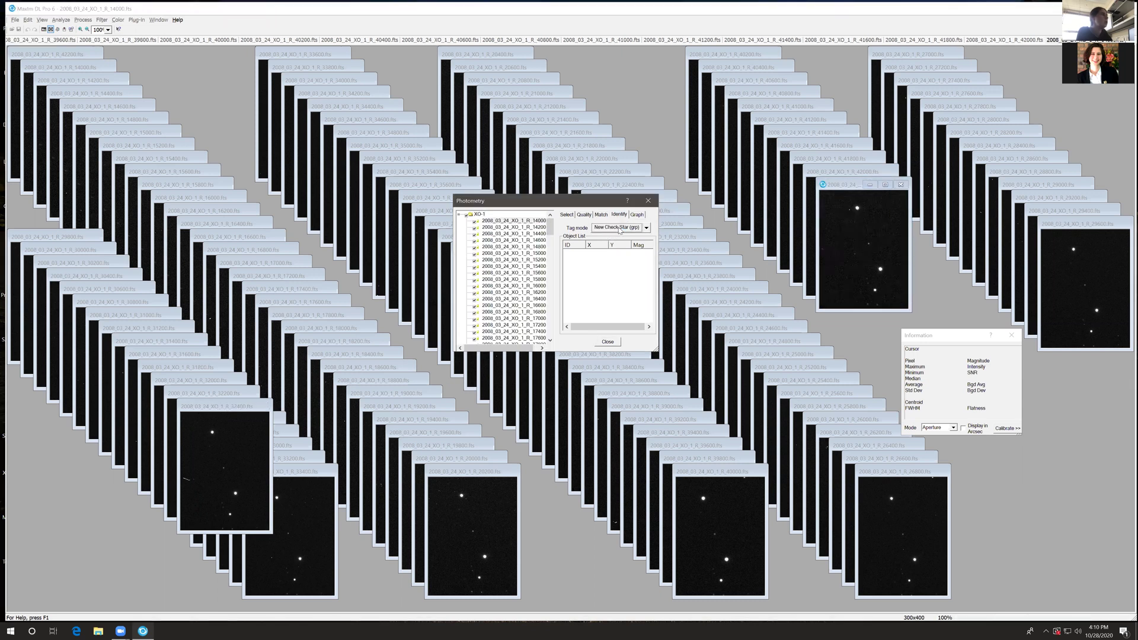
# Tag the target star at 205.58, 265.10 as a group object named XO-1.
pyautogui.scroll(2, 620, 230)
pyautogui.click(646, 228)
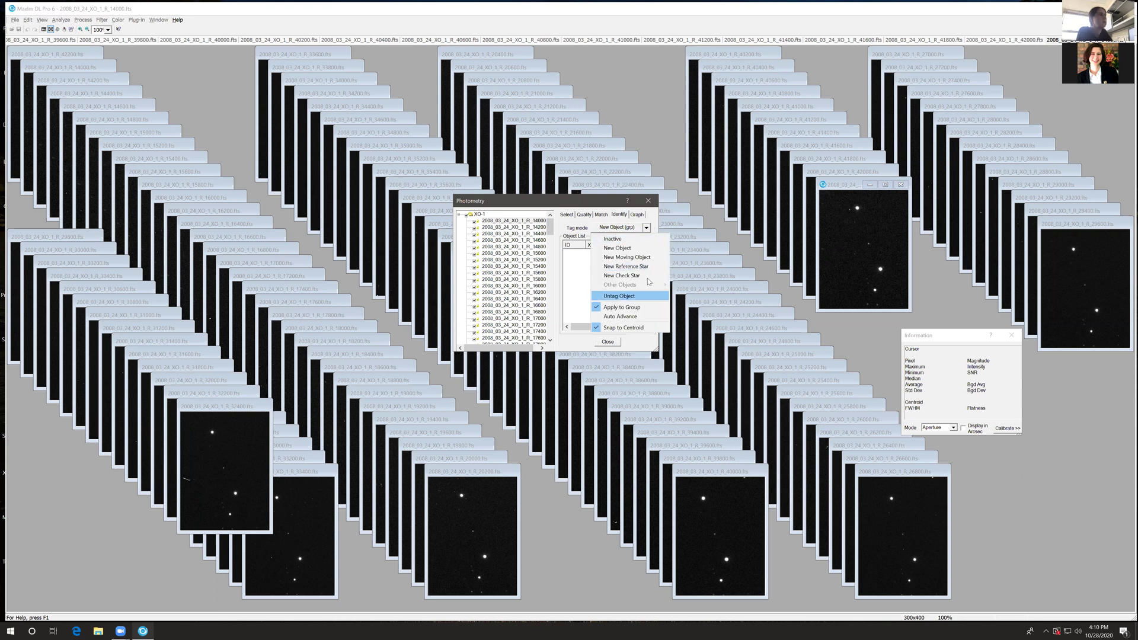
pyautogui.click(655, 304)
pyautogui.click(651, 230)
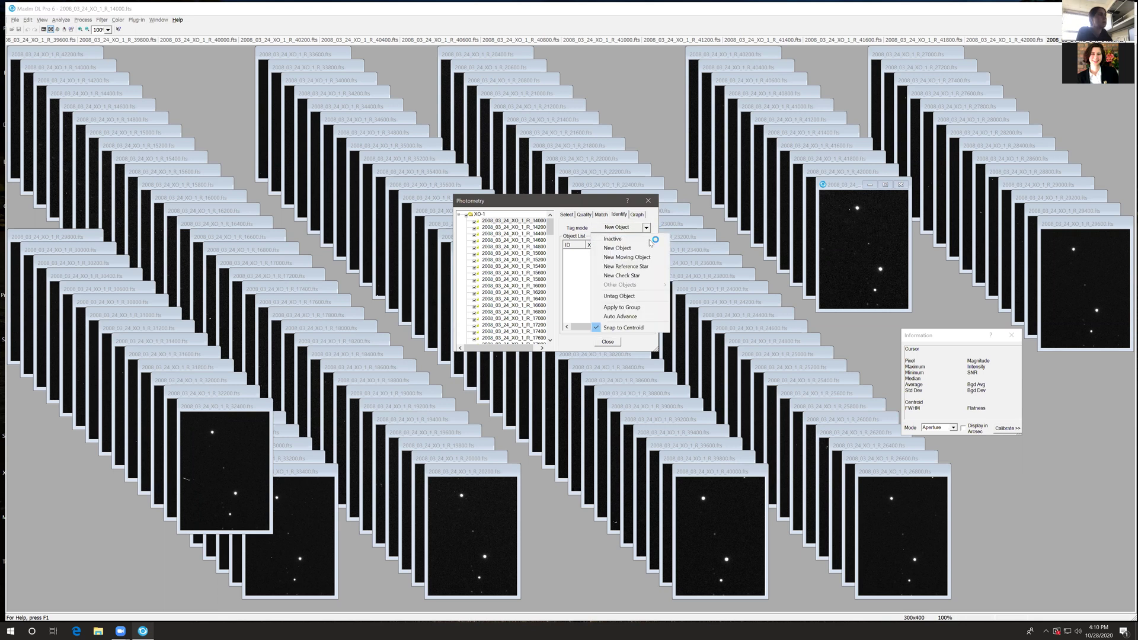
pyautogui.click(655, 307)
pyautogui.scroll(1, 603, 231)
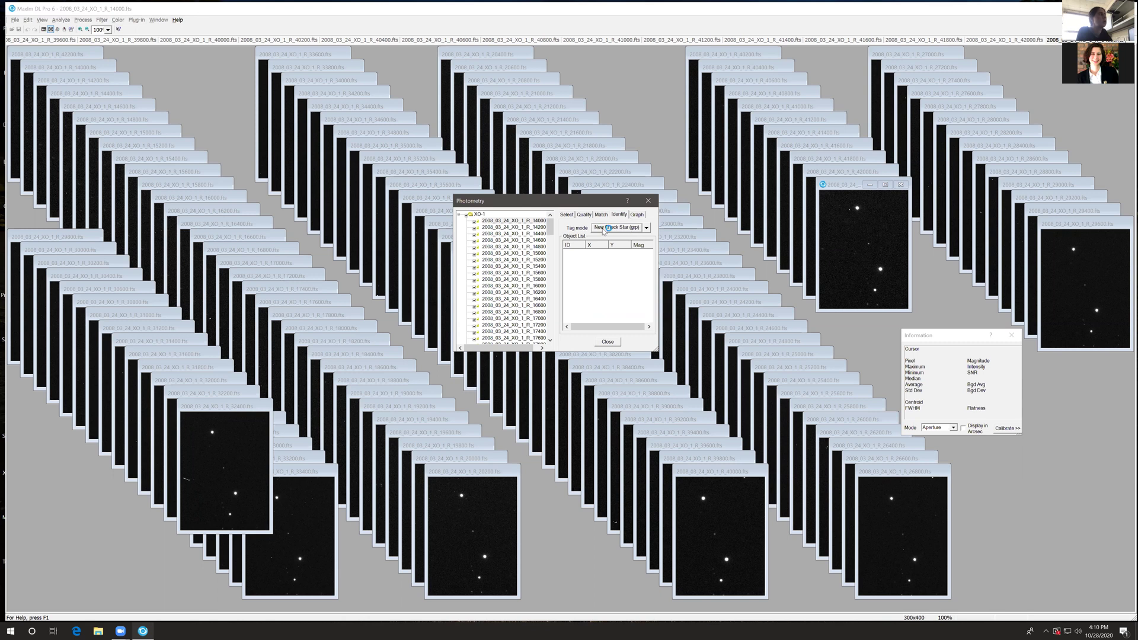
pyautogui.scroll(-1, 604, 231)
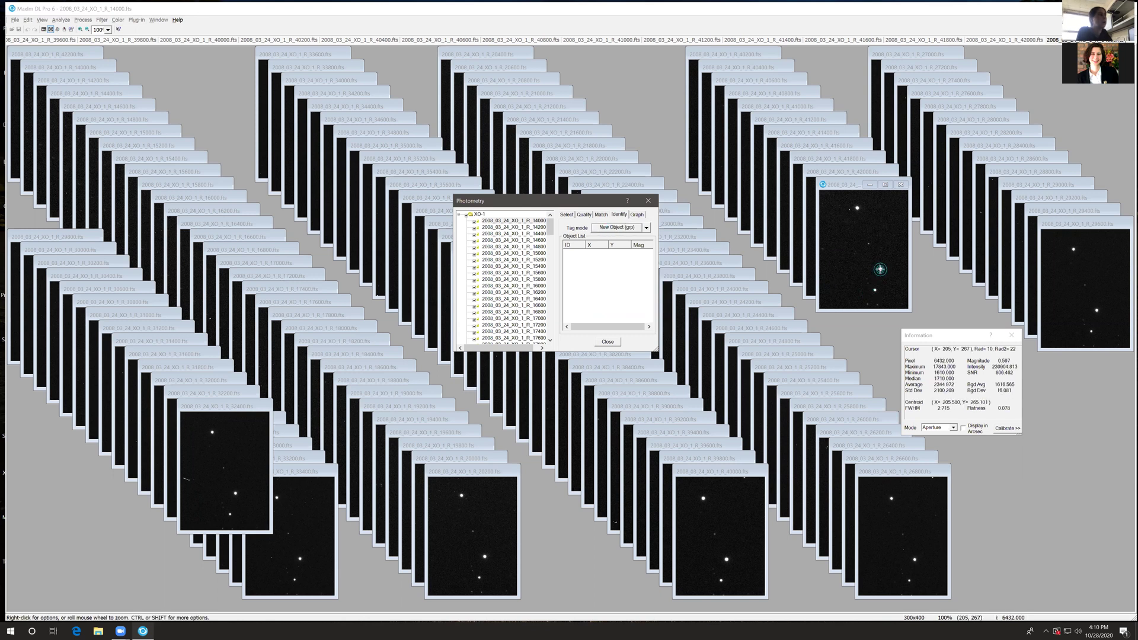
pyautogui.click(880, 269)
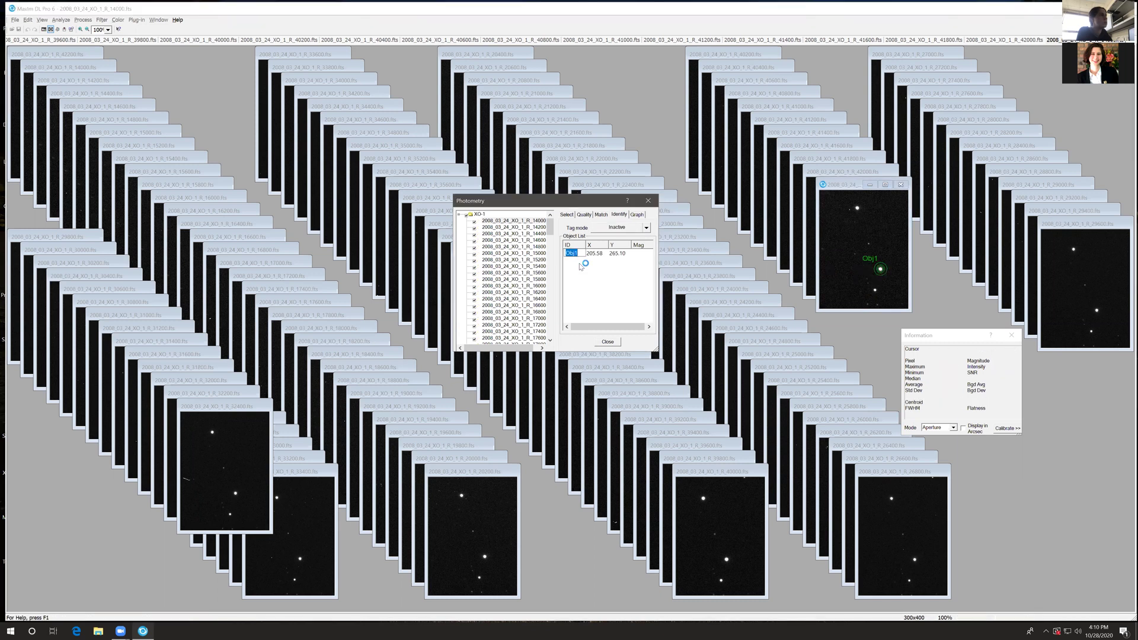
pyautogui.write('XO-')
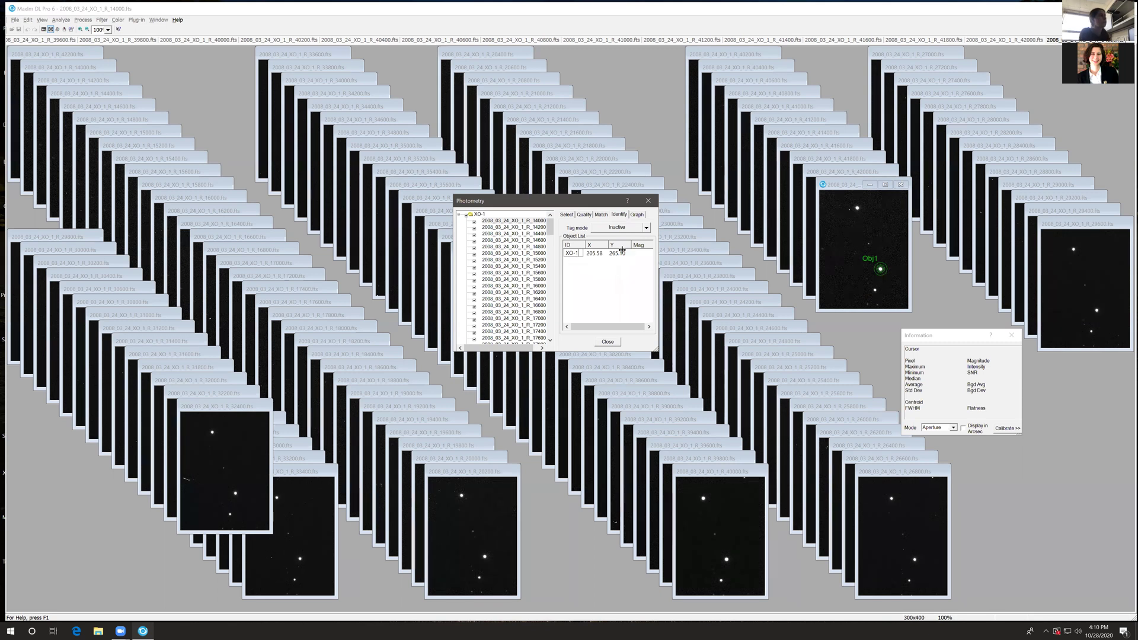
# Tag the upper star as reference star TYC with magnitude 12, then show the Graph.
pyautogui.click(609, 228)
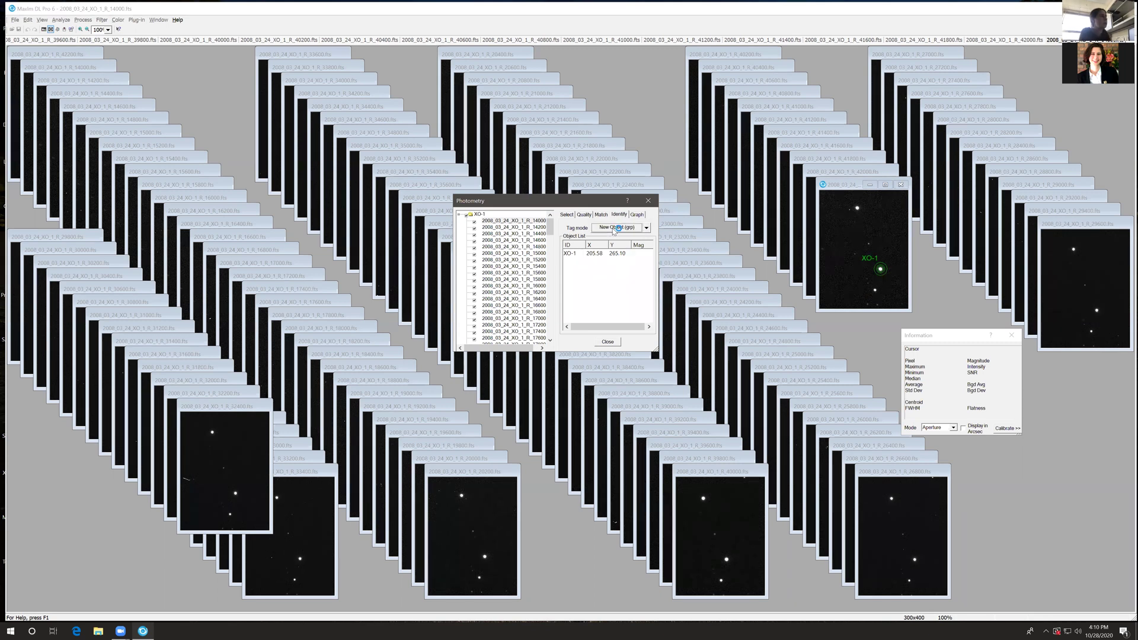
pyautogui.click(617, 229)
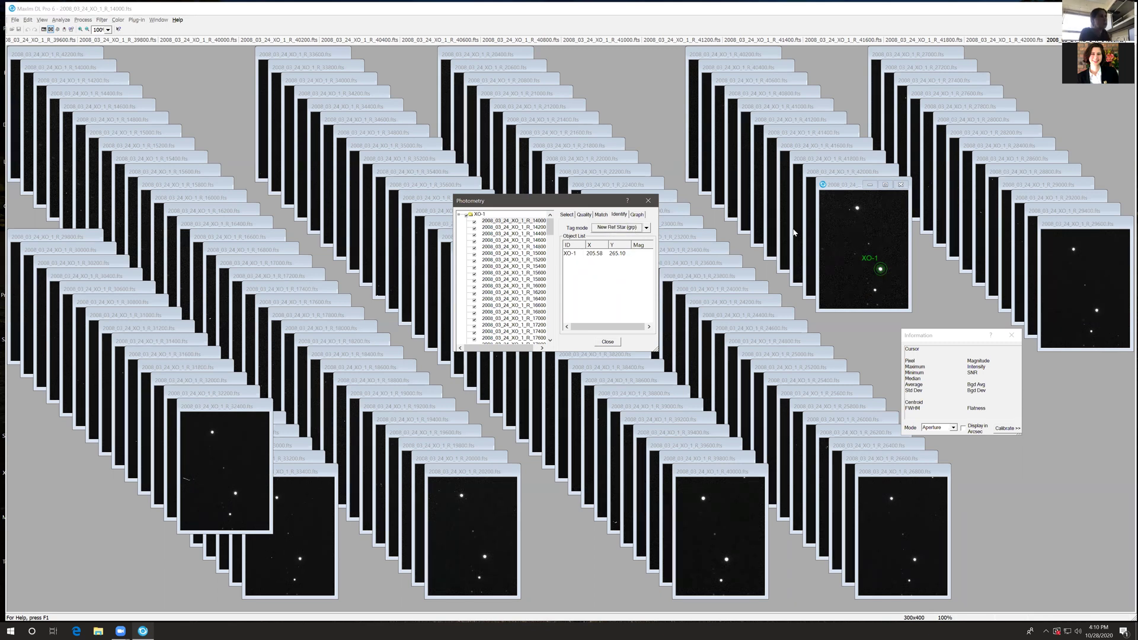
pyautogui.click(857, 208)
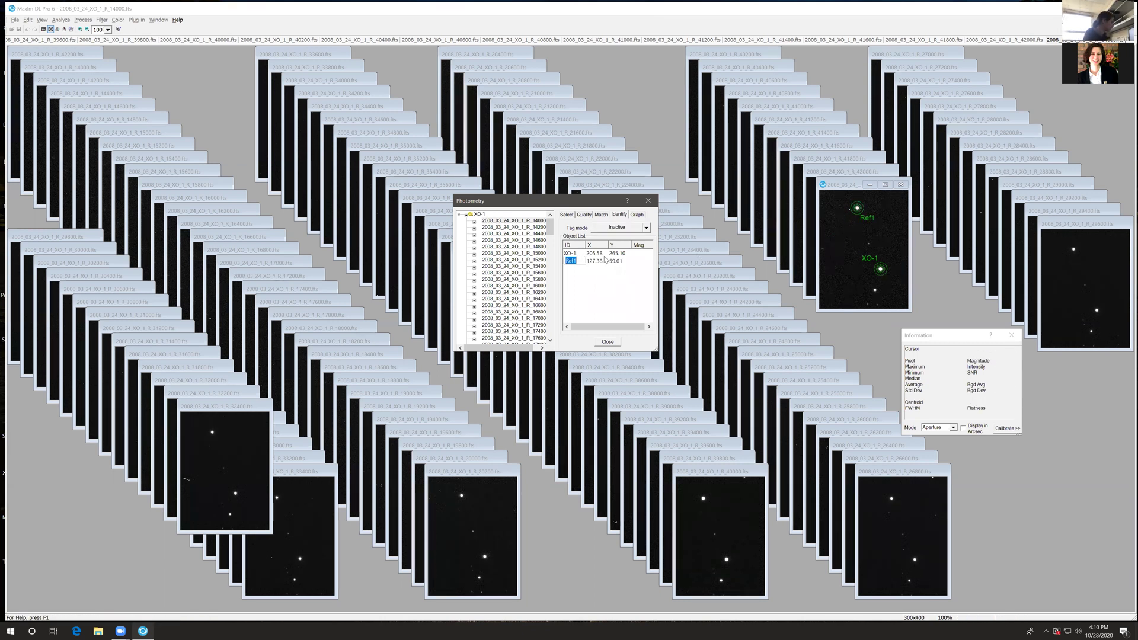
pyautogui.write('TYC')
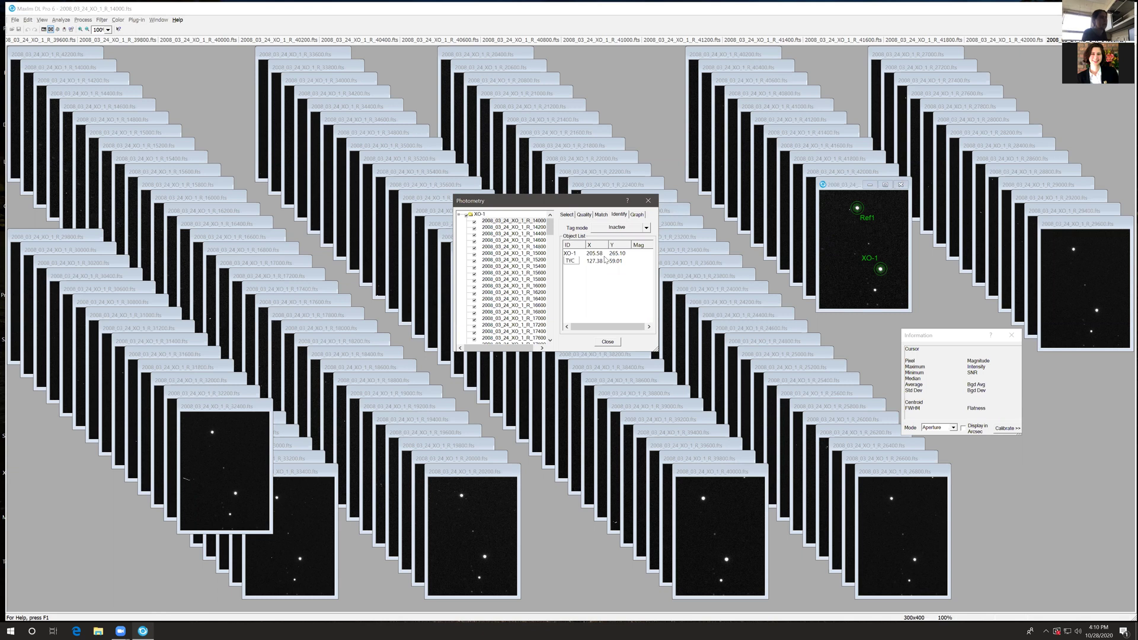
pyautogui.press('Tab')
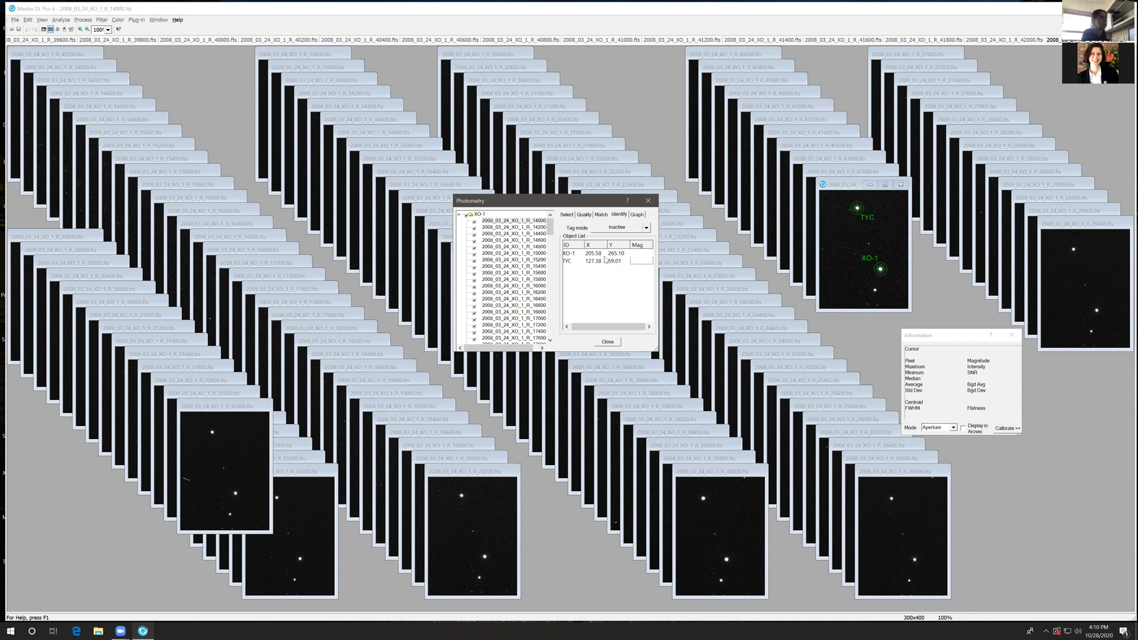
pyautogui.write('12')
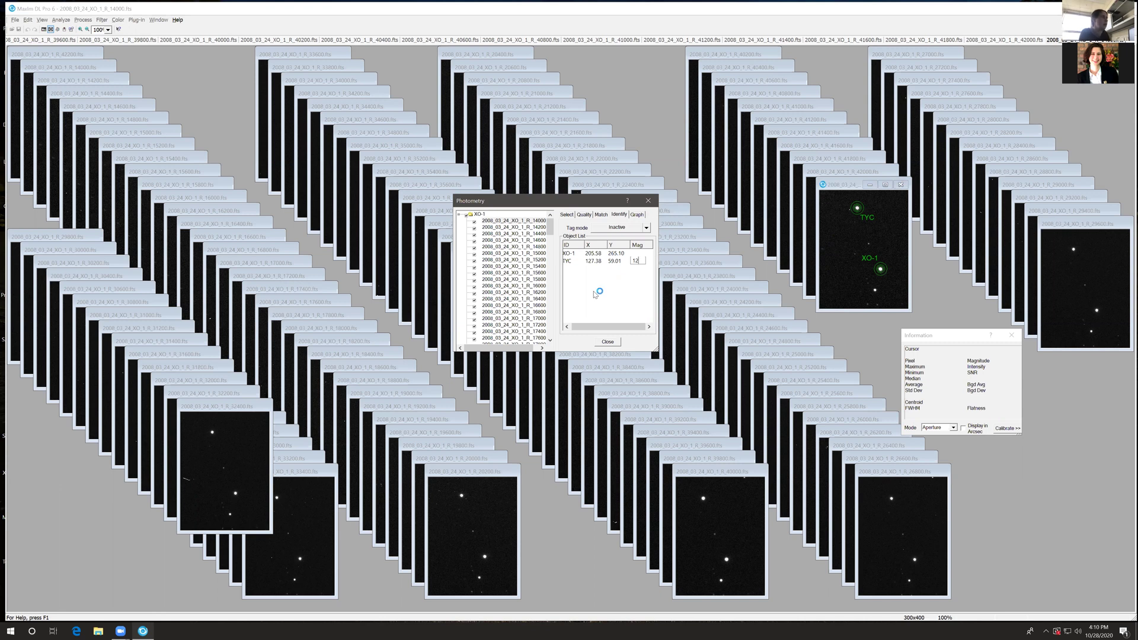
pyautogui.press('Return')
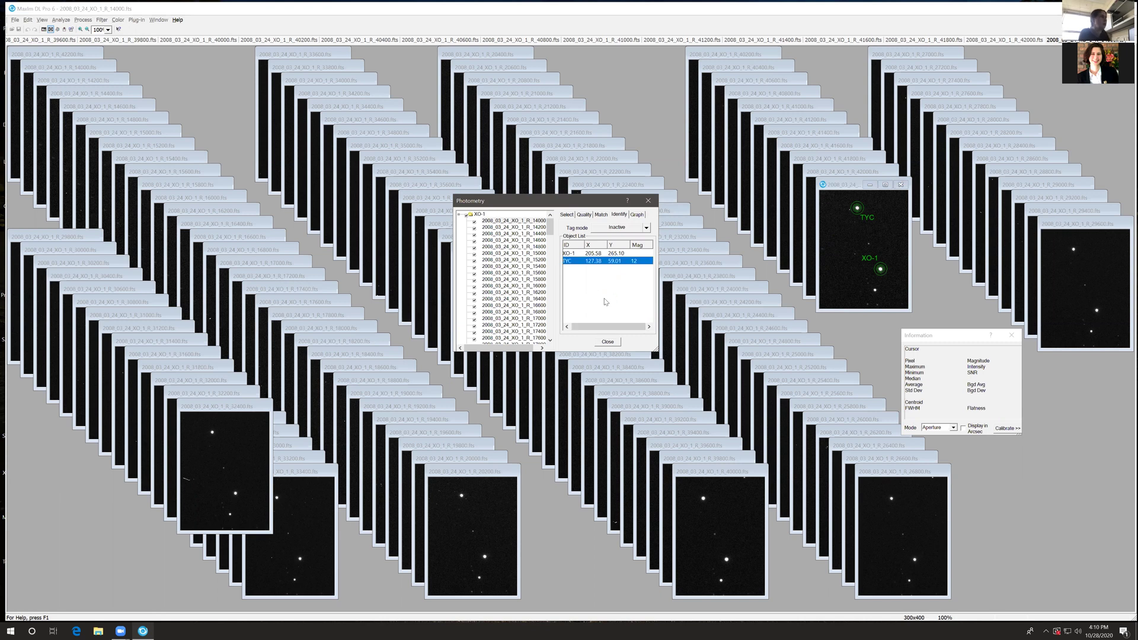
pyautogui.click(636, 215)
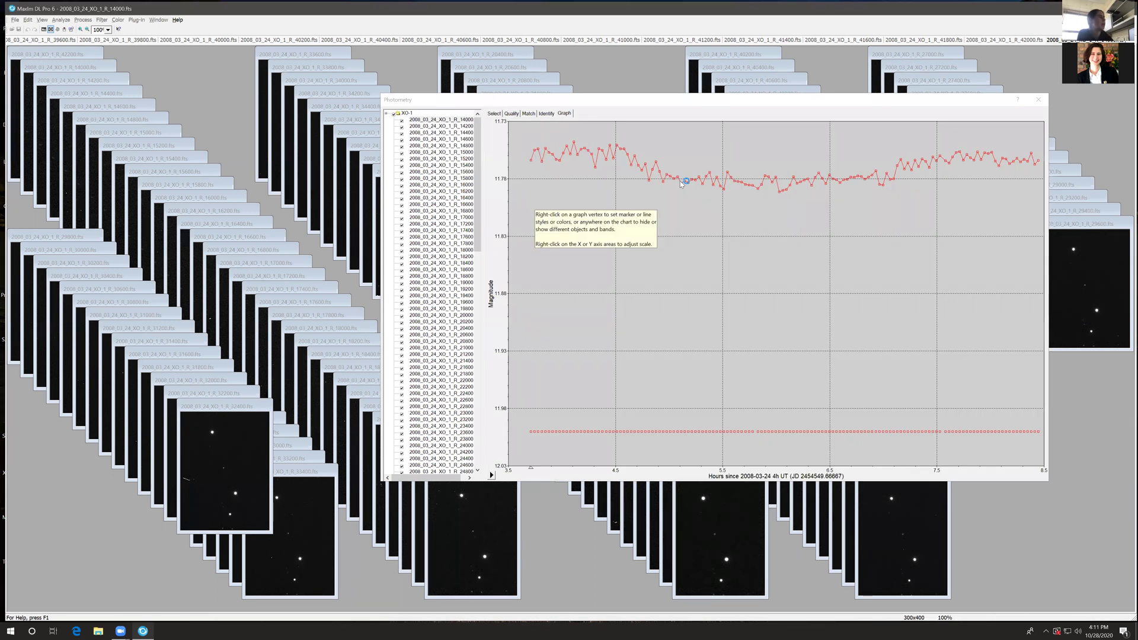
# Dismiss the chart tooltip to reveal the finished XO-1 light curve over 3.5-8.5 hours.
pyautogui.click(624, 105)
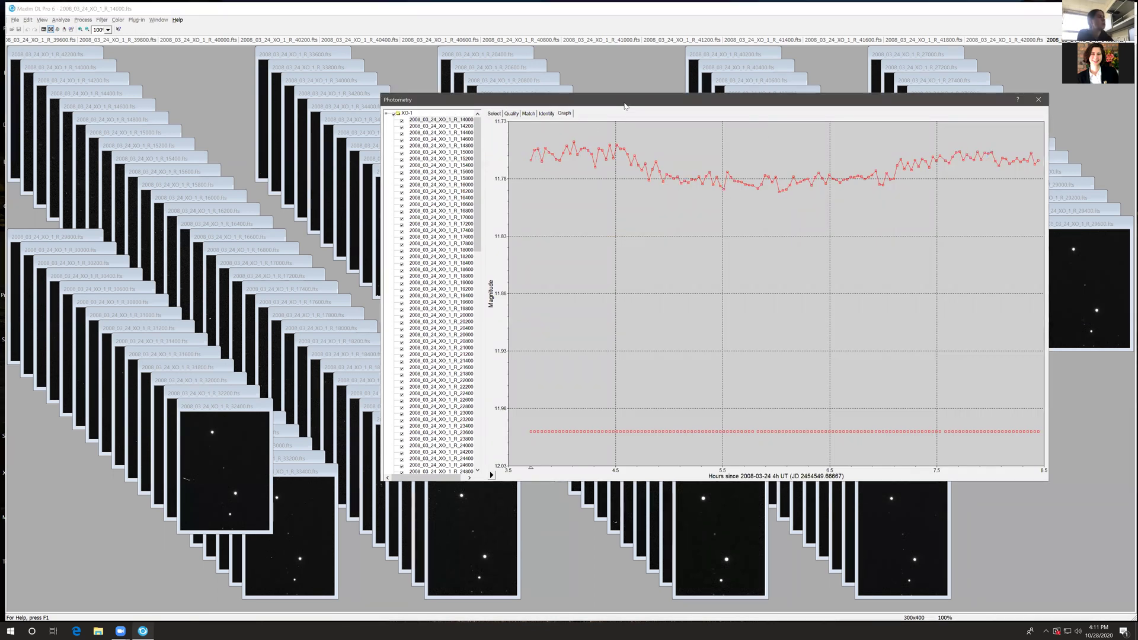